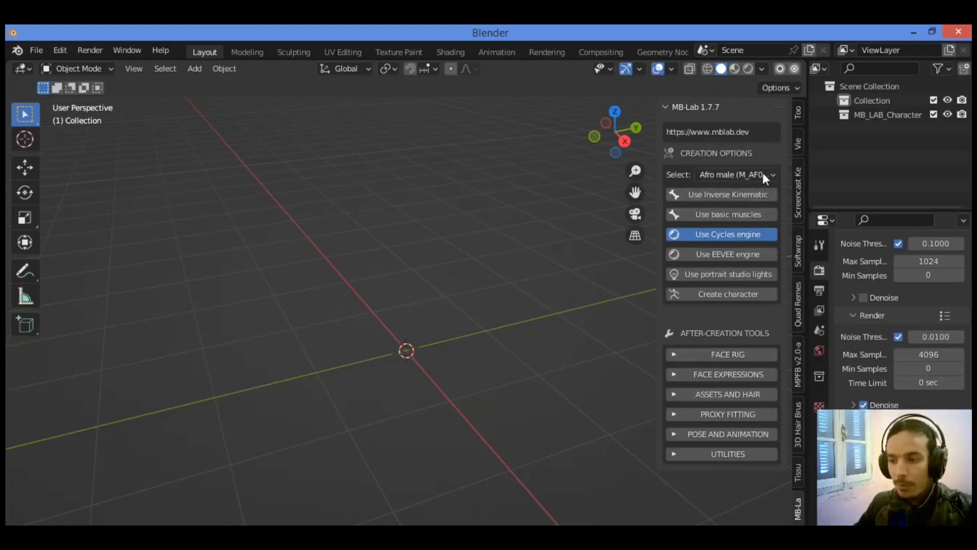
# Examine the character base choices and the after-creation sections for face expressions, face rig, proxy fitting, pose and animation, and utilities
pyautogui.click(732, 176)
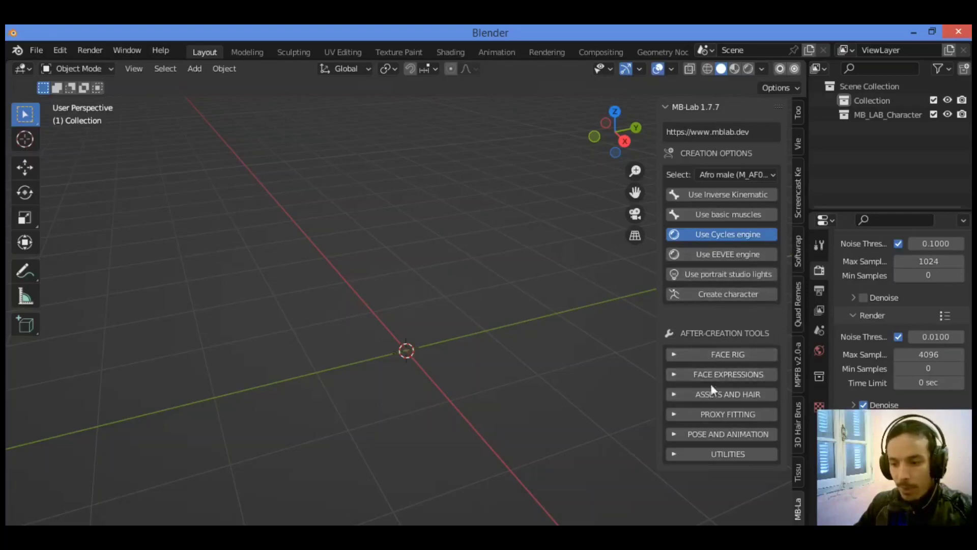
pyautogui.click(679, 371)
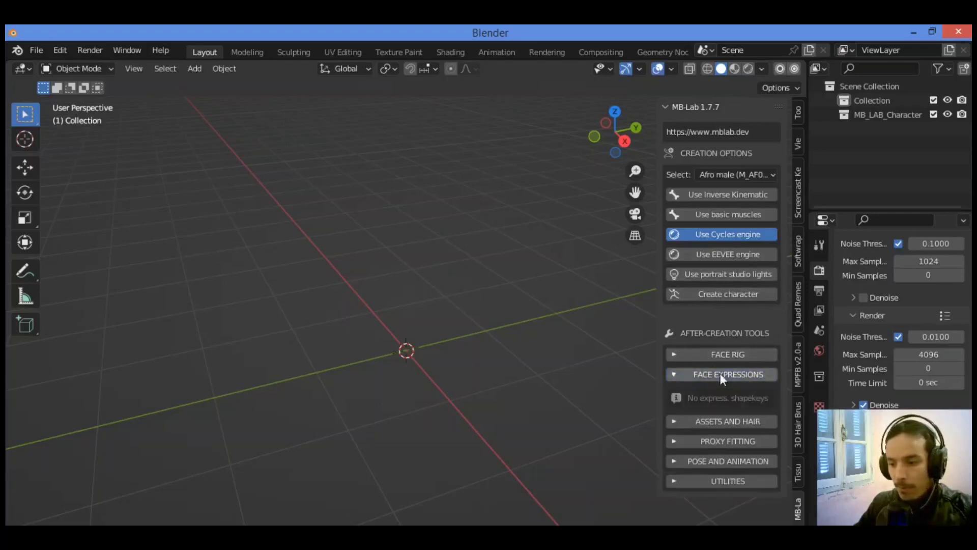
pyautogui.click(687, 371)
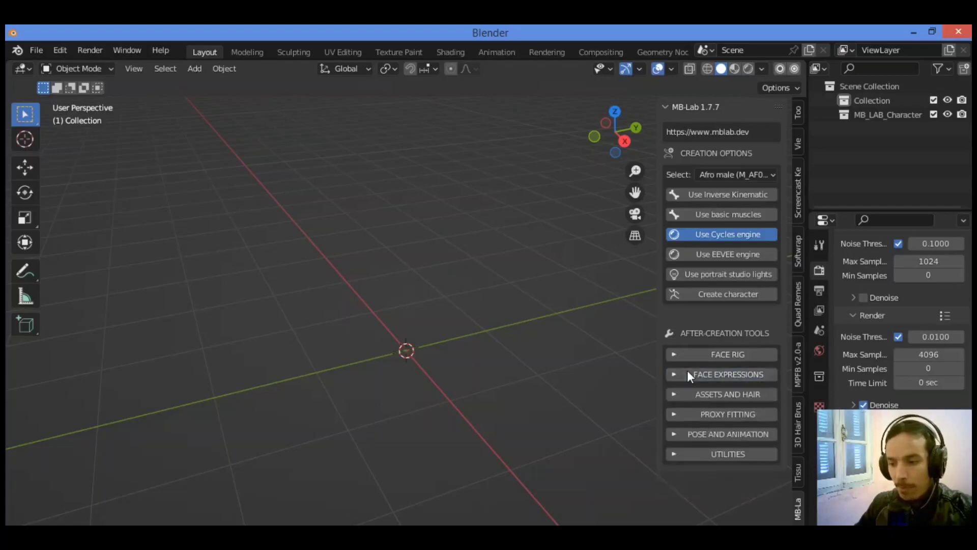
pyautogui.click(763, 375)
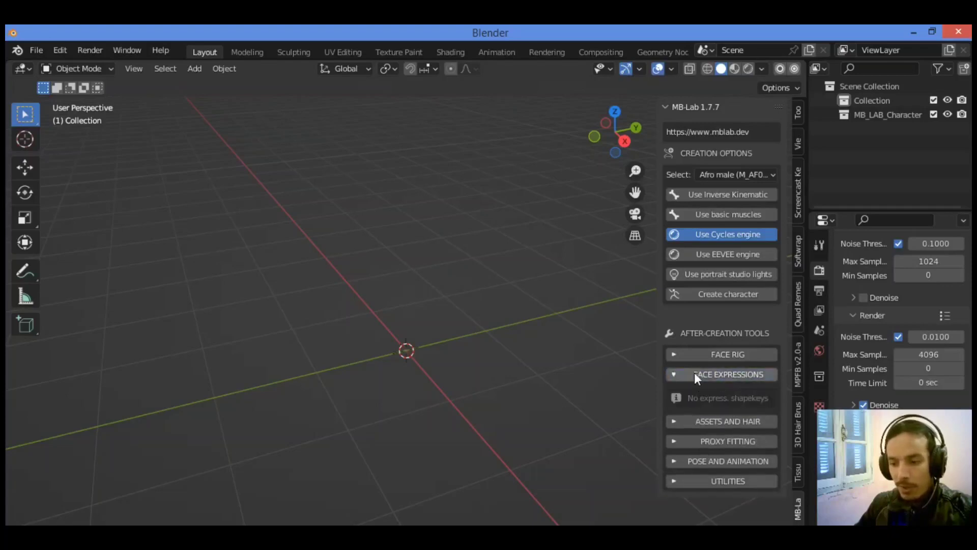
pyautogui.click(695, 352)
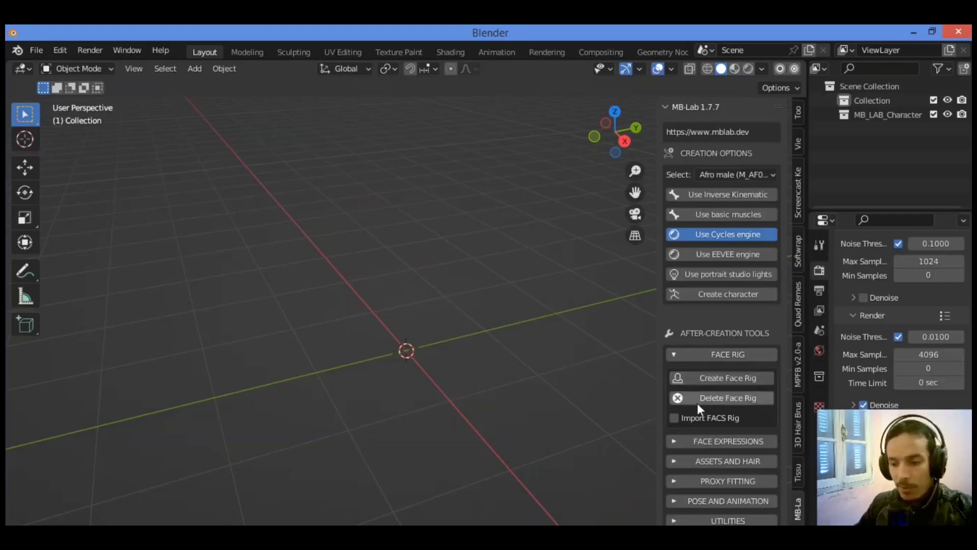
pyautogui.click(681, 356)
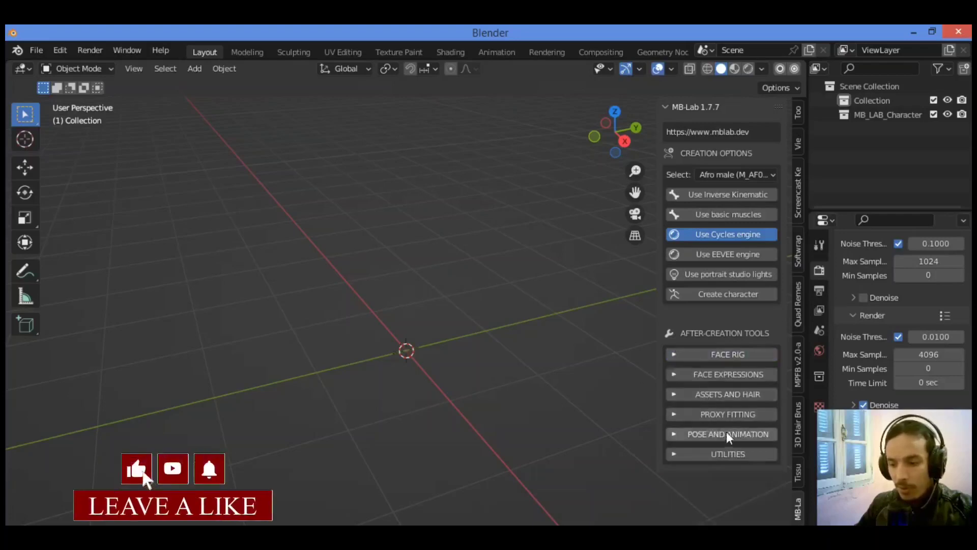
pyautogui.click(686, 410)
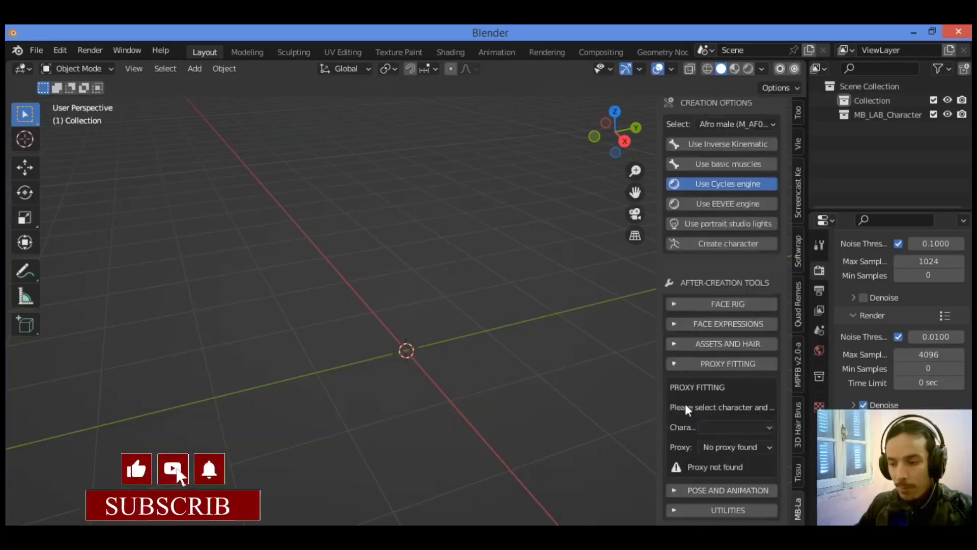
pyautogui.click(682, 362)
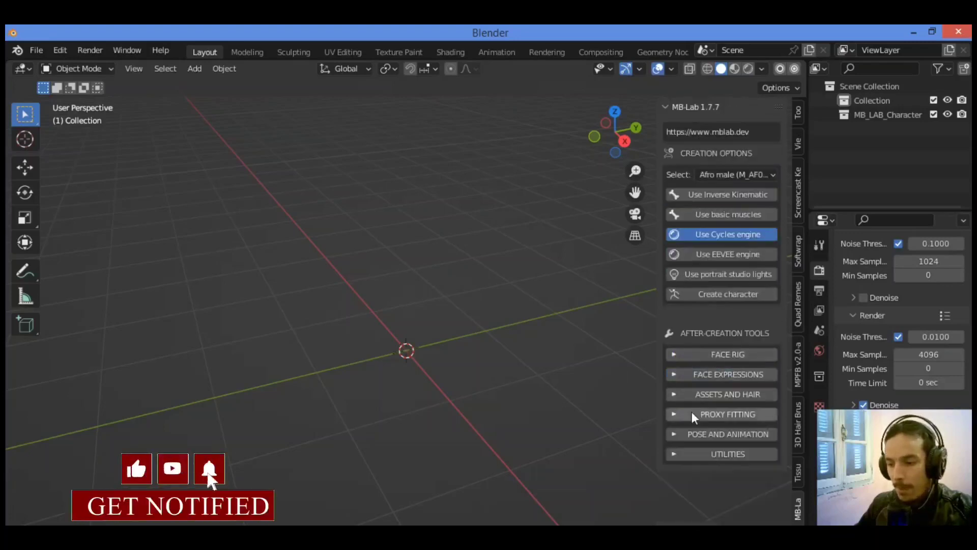
pyautogui.click(686, 432)
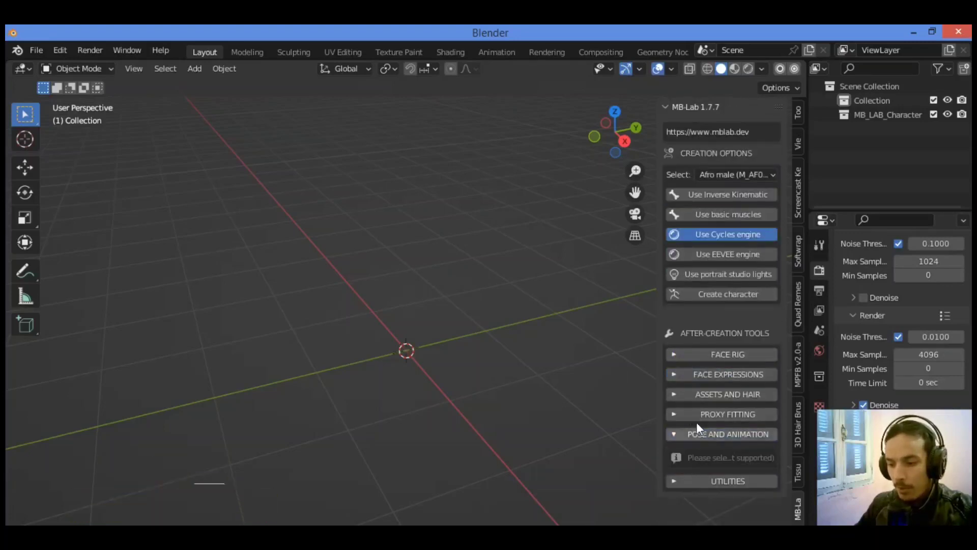
pyautogui.click(684, 434)
pyautogui.click(703, 453)
pyautogui.scroll(-4, 702, 445)
pyautogui.scroll(1, 704, 432)
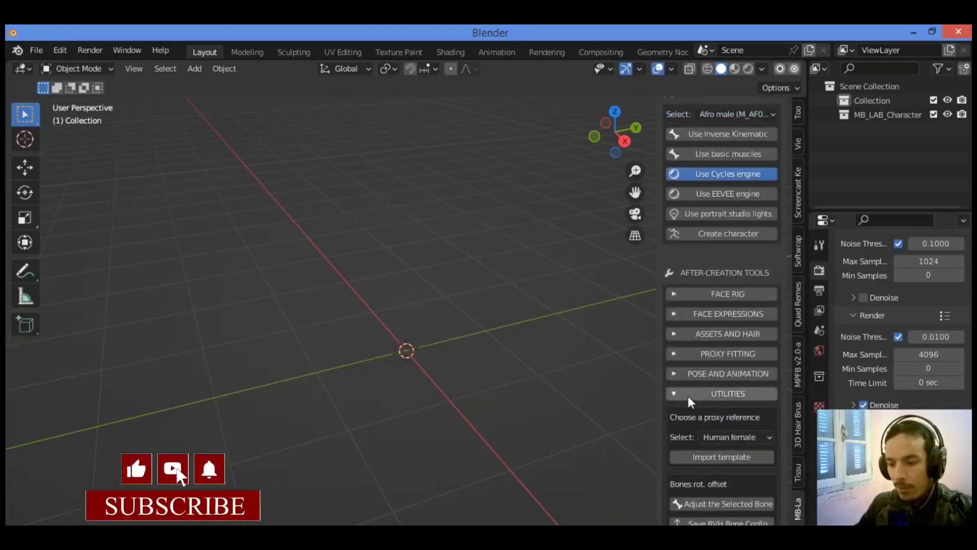
pyautogui.click(686, 395)
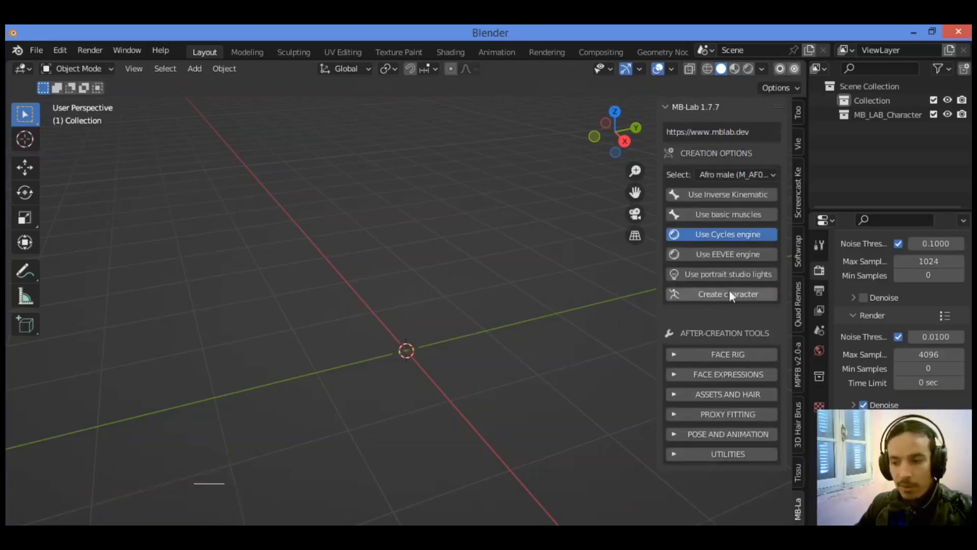
# Create the Afro male base character with the Cycles engine option enabled
pyautogui.click(696, 298)
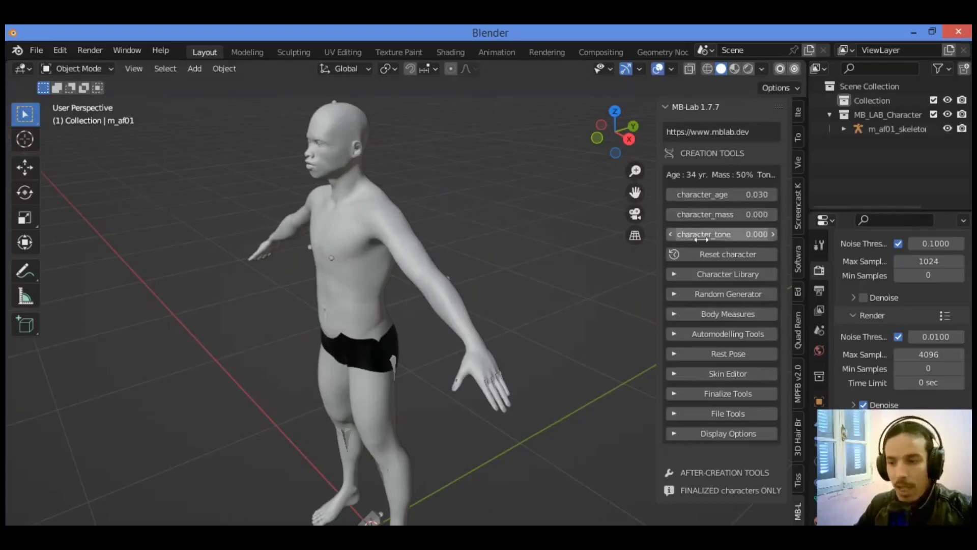
# Examine the body types and phenotypes offered in the Character Library, keeping specialtype_brute and aboriginal selected
pyautogui.click(672, 271)
pyautogui.scroll(-2, 691, 290)
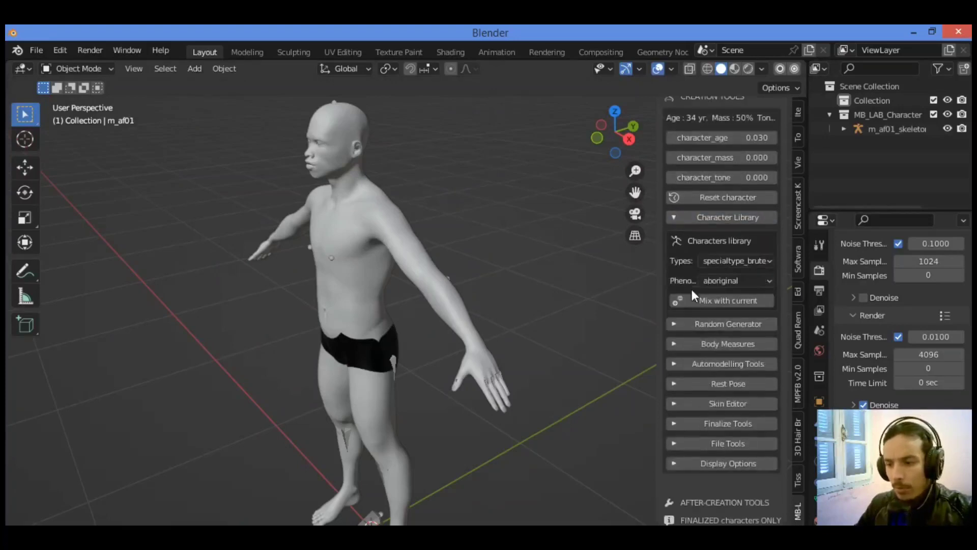
pyautogui.click(769, 258)
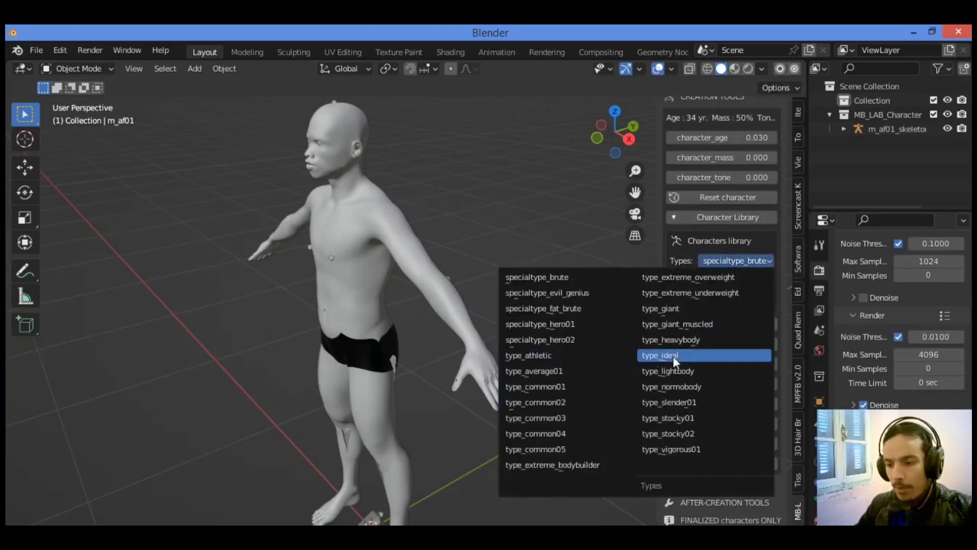
pyautogui.click(610, 278)
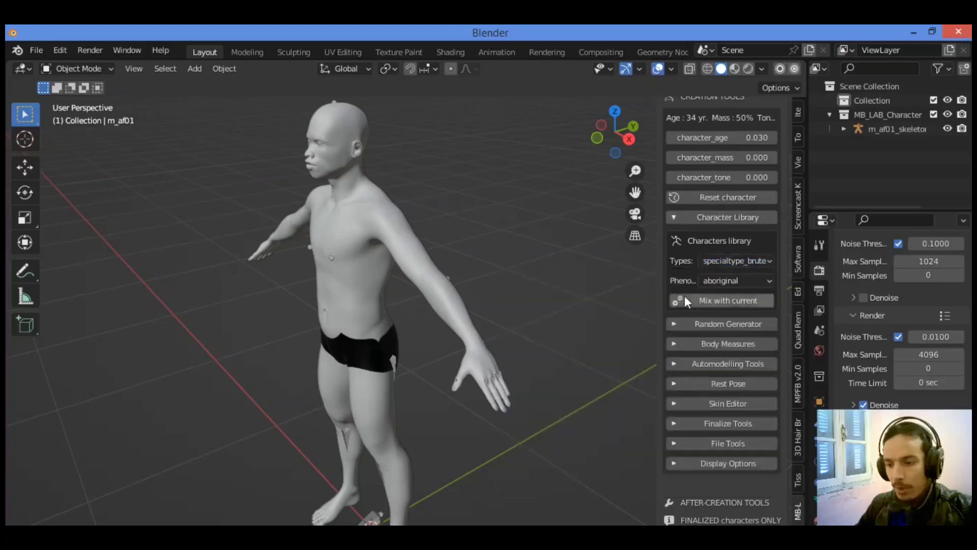
pyautogui.click(768, 280)
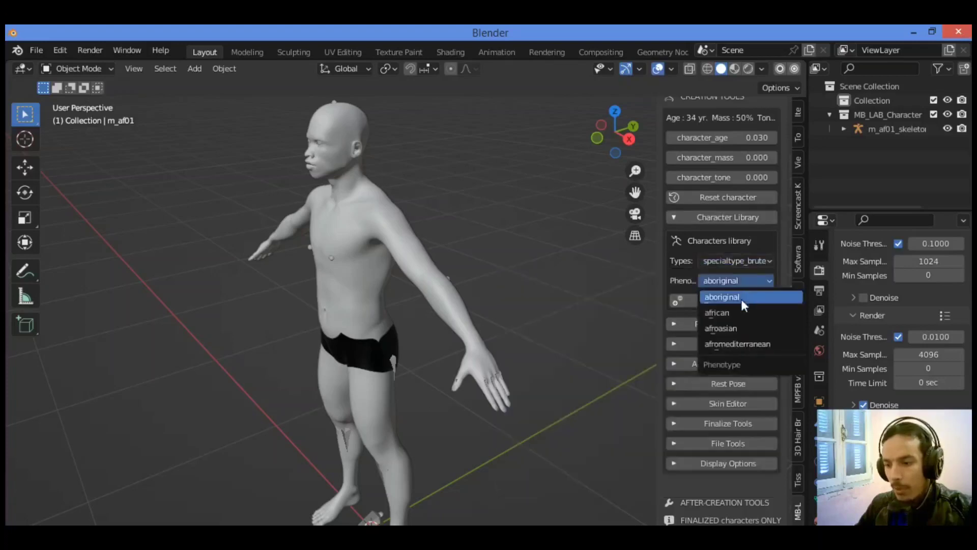
pyautogui.click(722, 299)
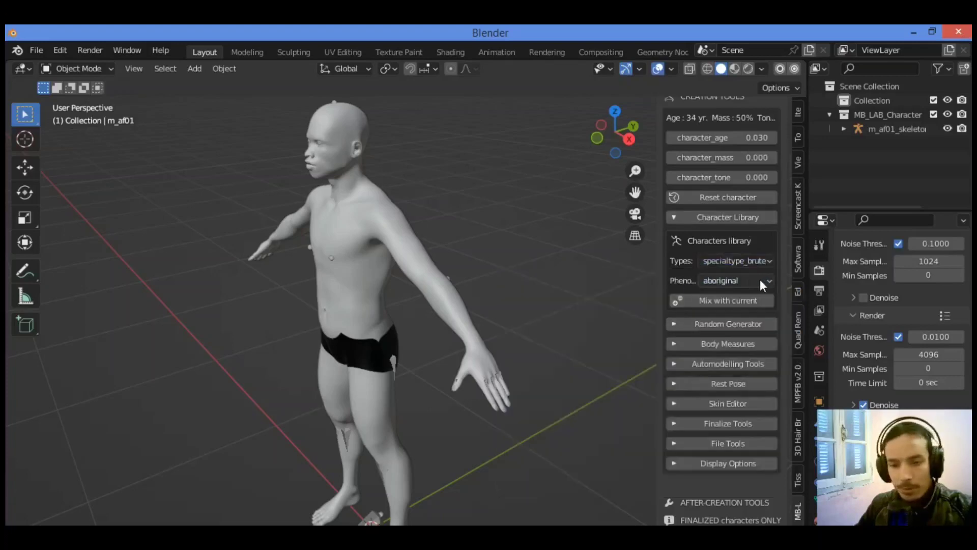
pyautogui.scroll(-1, 704, 349)
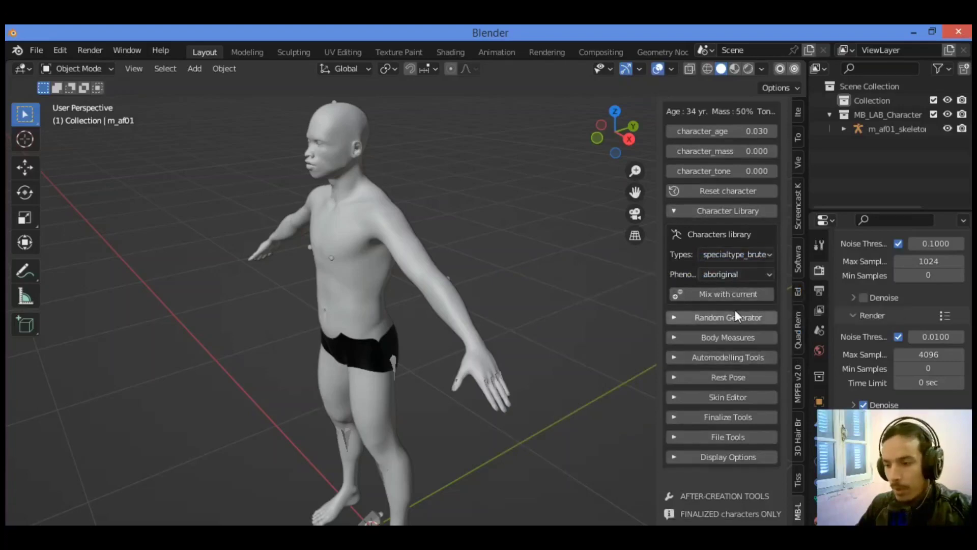
pyautogui.click(674, 210)
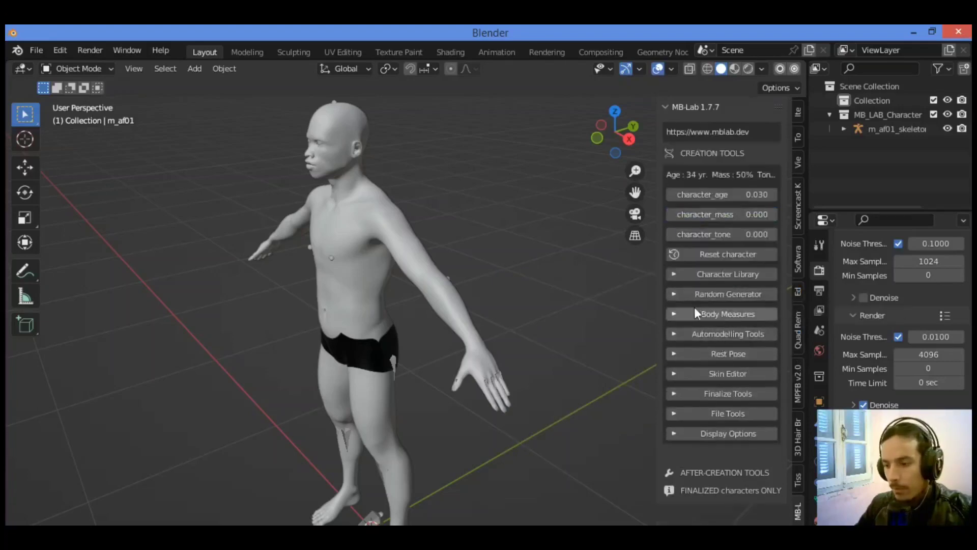
# Examine the Random Generator's preserve options and the Skin Editor's eye, nail and skin settings
pyautogui.click(676, 295)
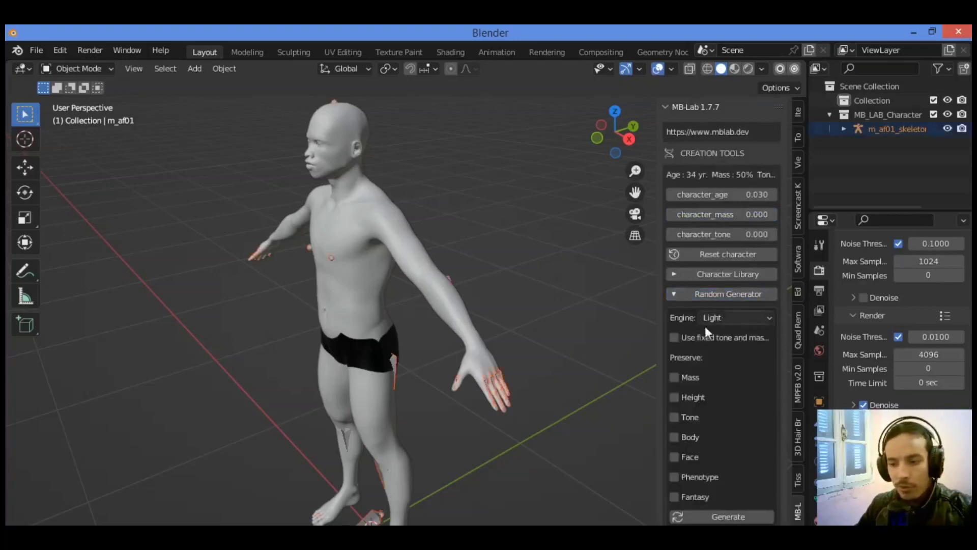
pyautogui.scroll(-3, 705, 328)
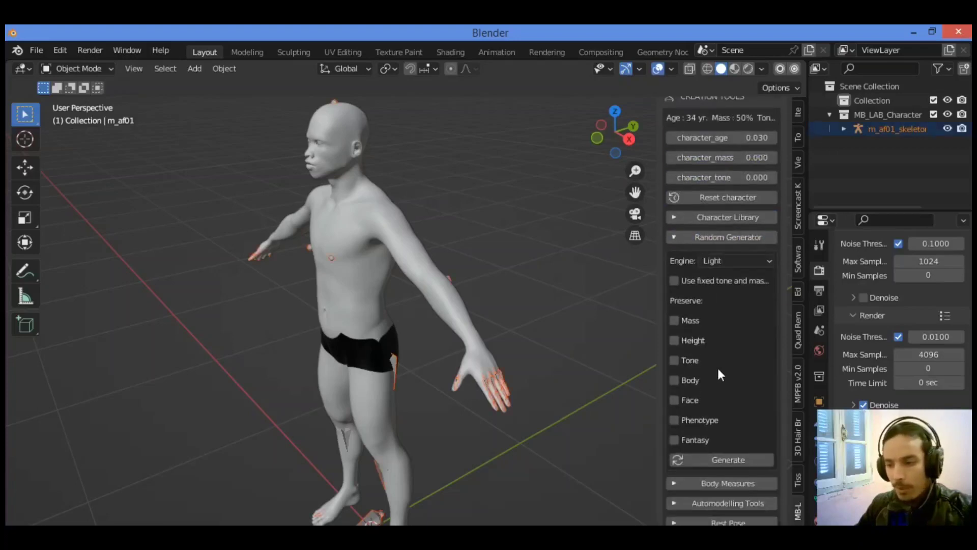
pyautogui.click(678, 239)
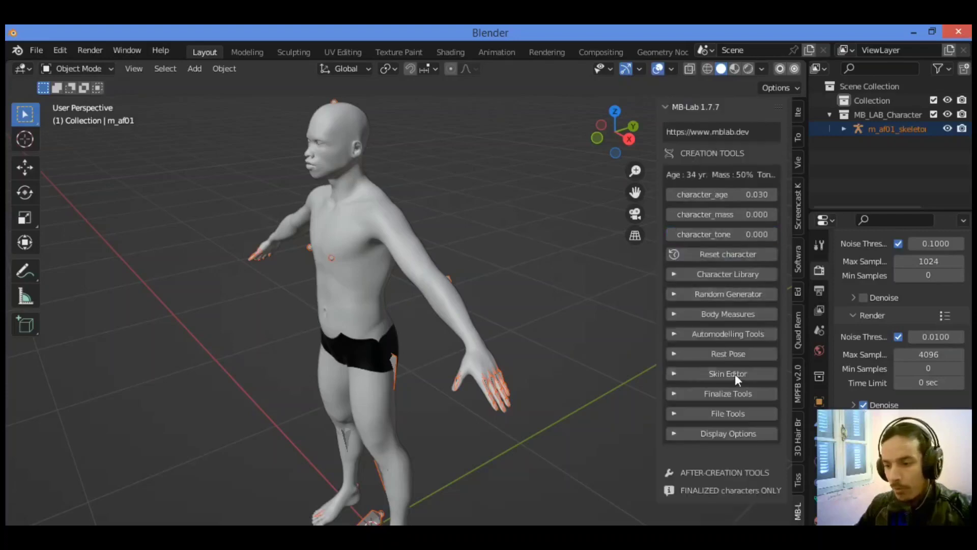
pyautogui.click(675, 372)
pyautogui.scroll(-3, 705, 421)
pyautogui.scroll(-5, 711, 423)
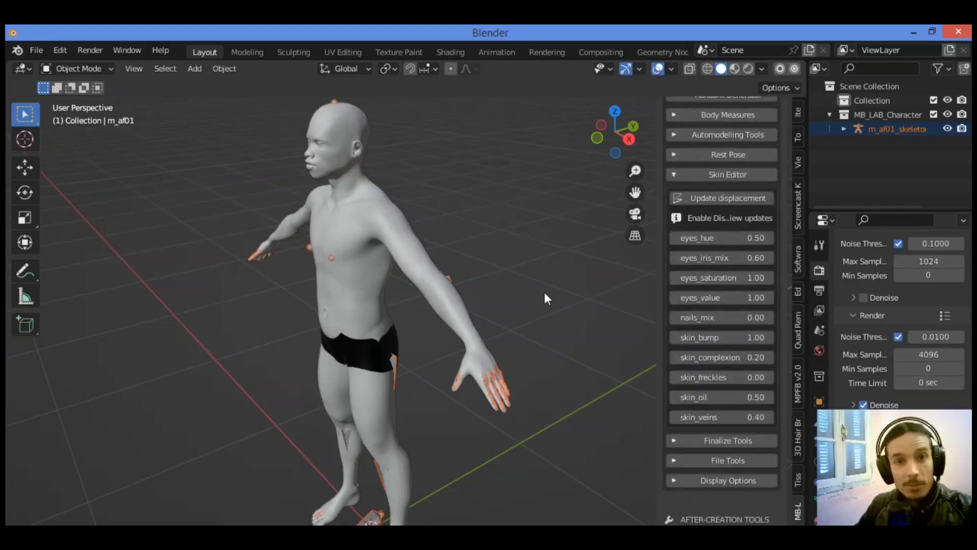
pyautogui.scroll(-3, 548, 289)
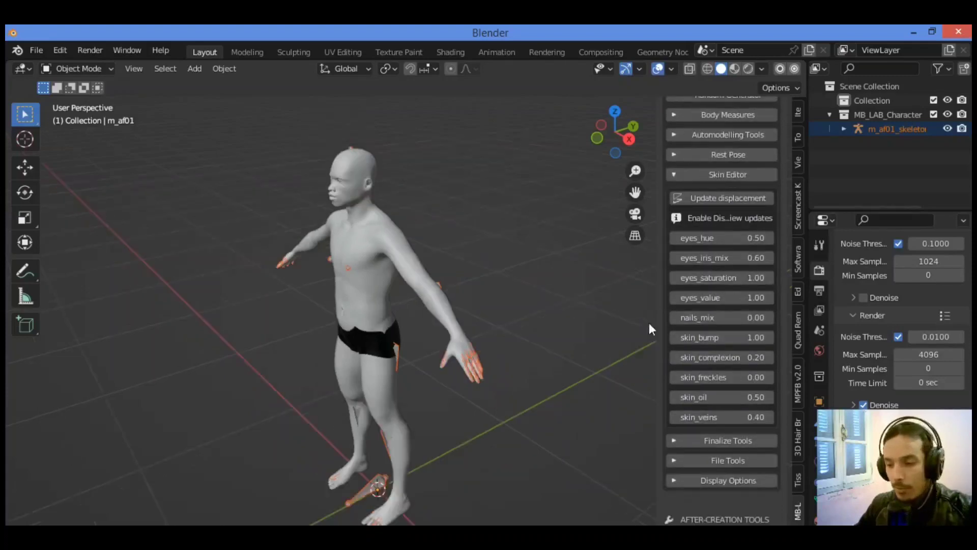
pyautogui.click(673, 175)
pyautogui.scroll(3, 474, 381)
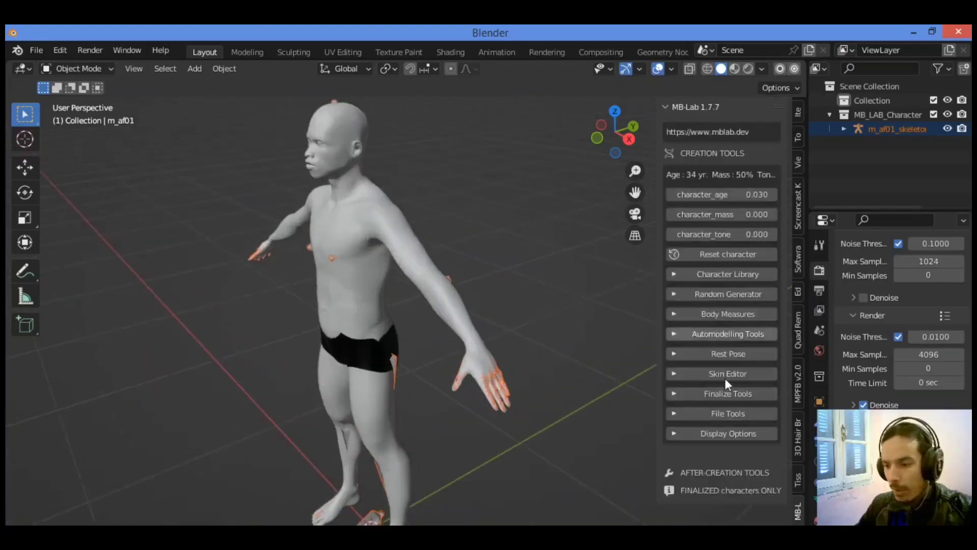